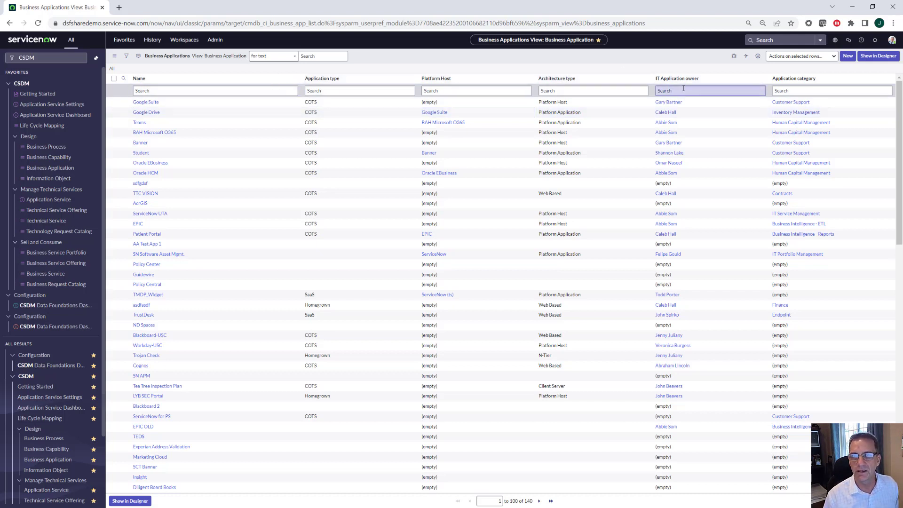
Open the Business Application import page, set to Excel template insert, from the Application type column menu
click(806, 92)
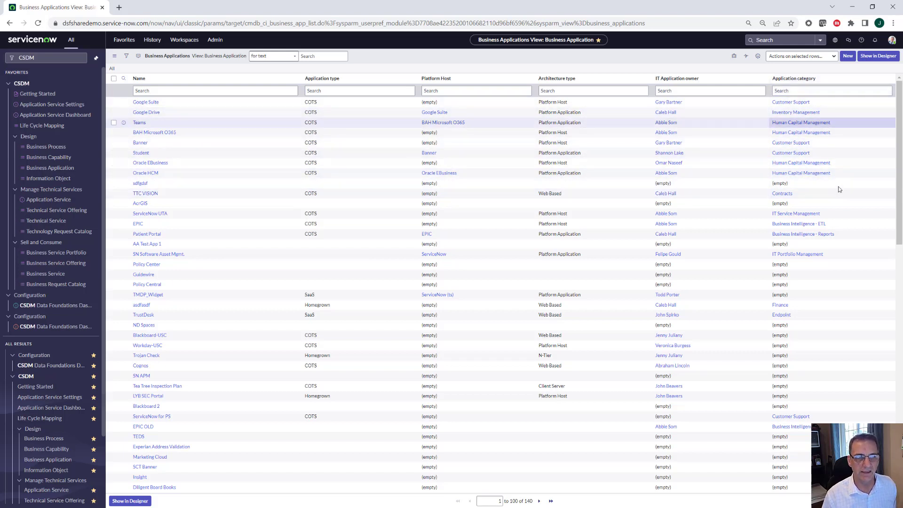
click(295, 79)
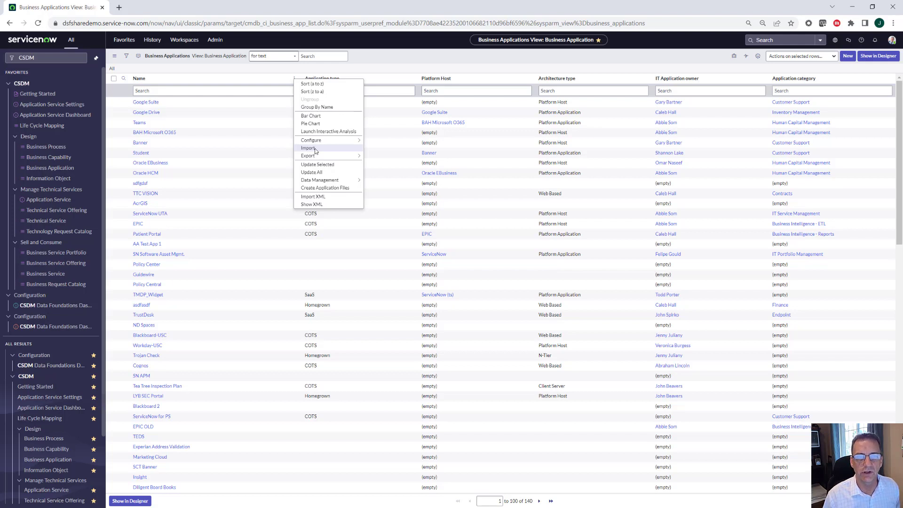
click(314, 148)
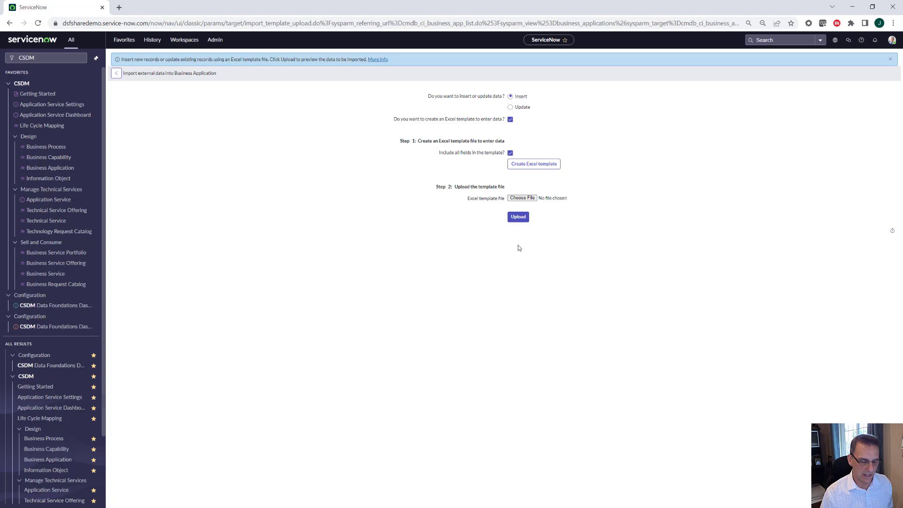
Place the browser beside Excel and check My first app's Architecture type against the Directions sheet
key(super+Down)
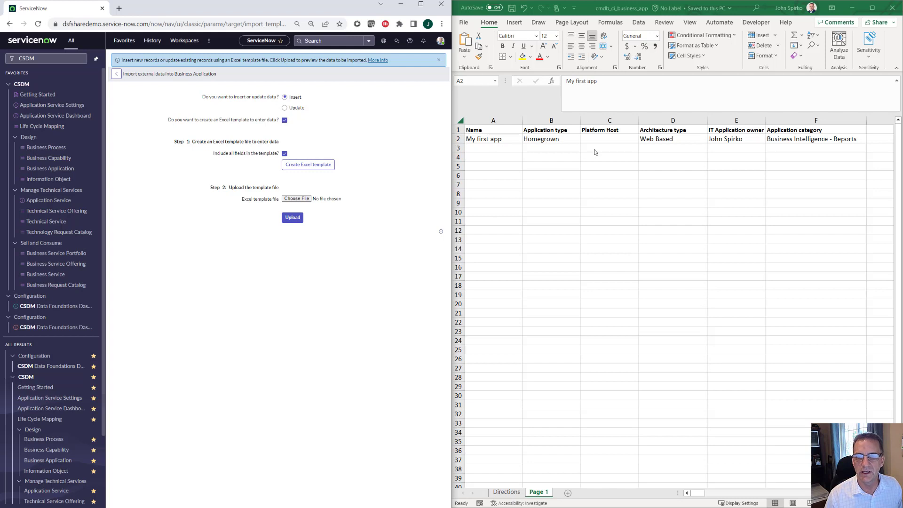
click(676, 137)
click(676, 138)
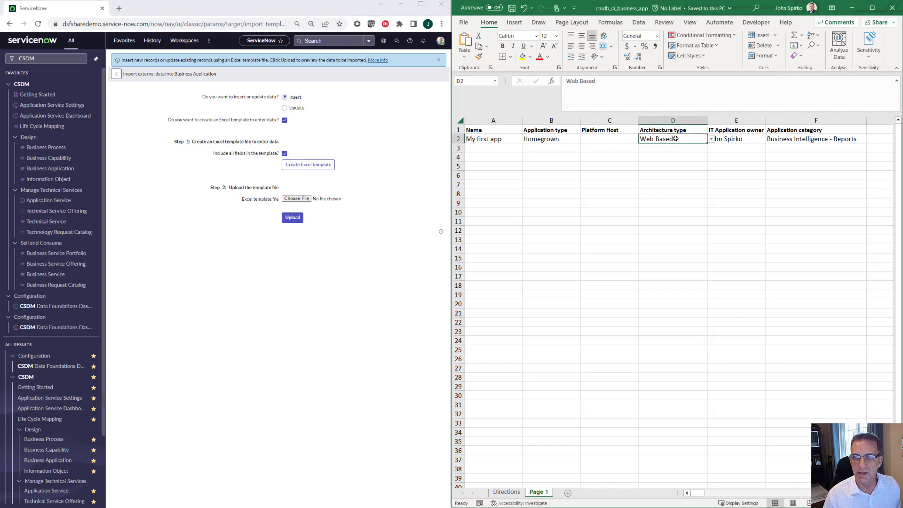
click(712, 140)
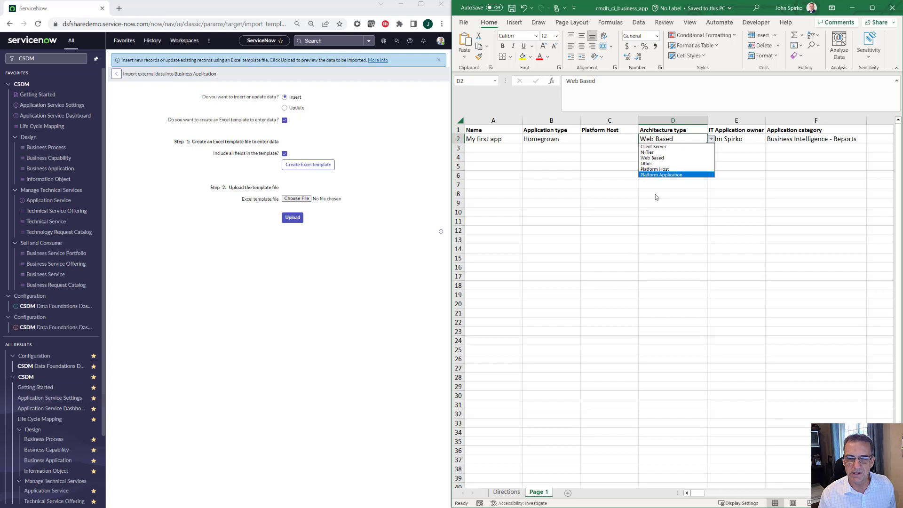
key(Escape)
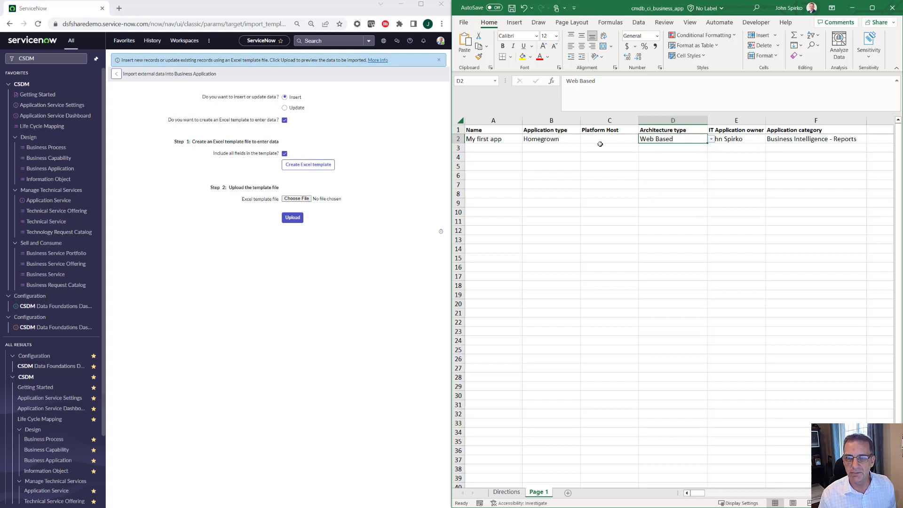
click(506, 492)
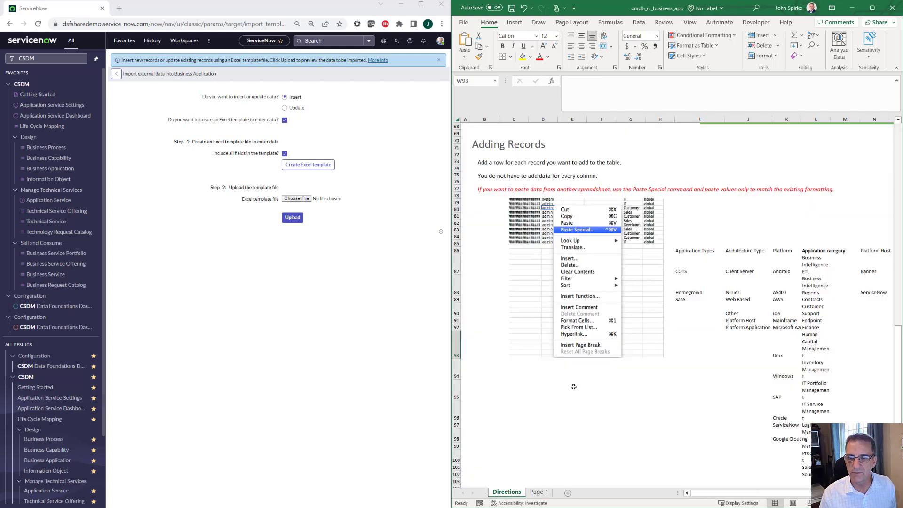
drag(816, 262, 811, 416)
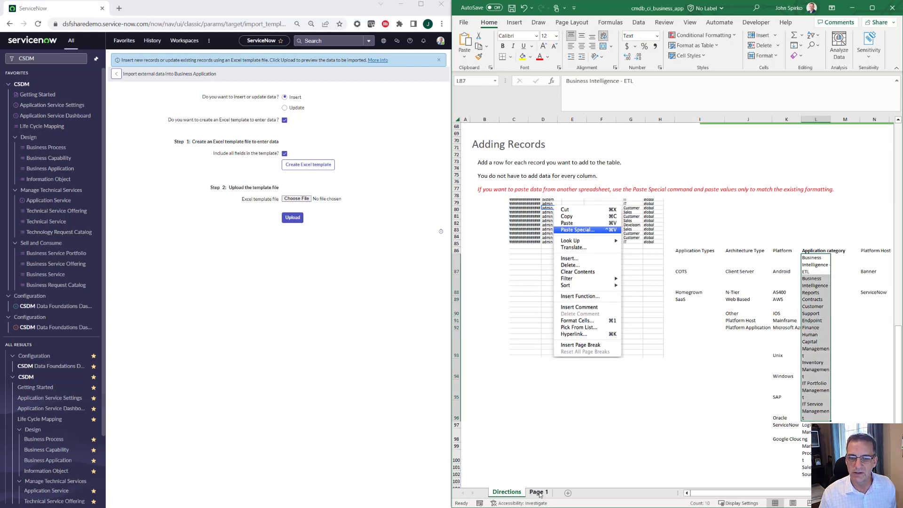
click(539, 492)
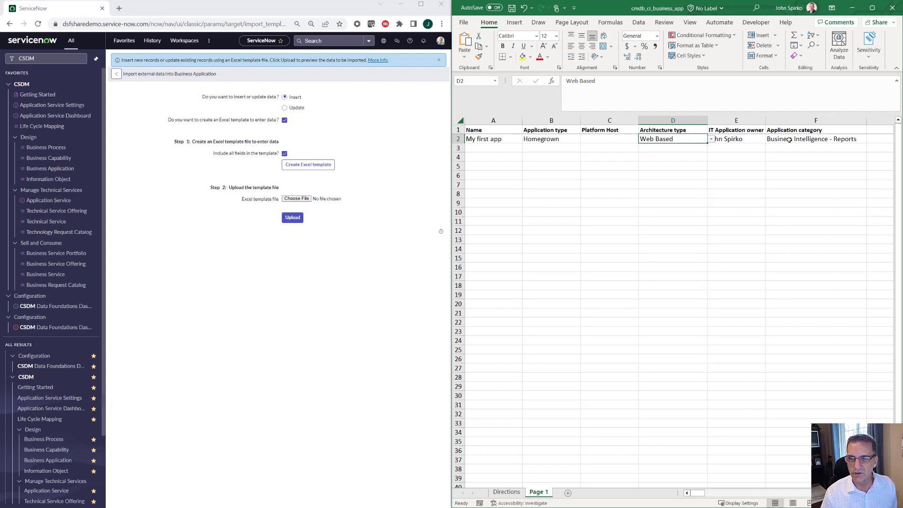
Verify My first app's Application category against Directions, then upload the saved template
click(804, 140)
click(871, 139)
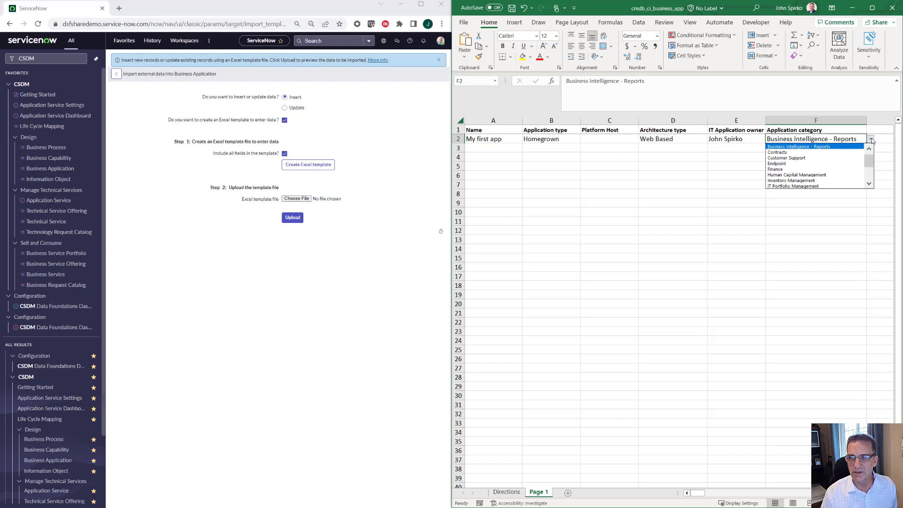
click(872, 140)
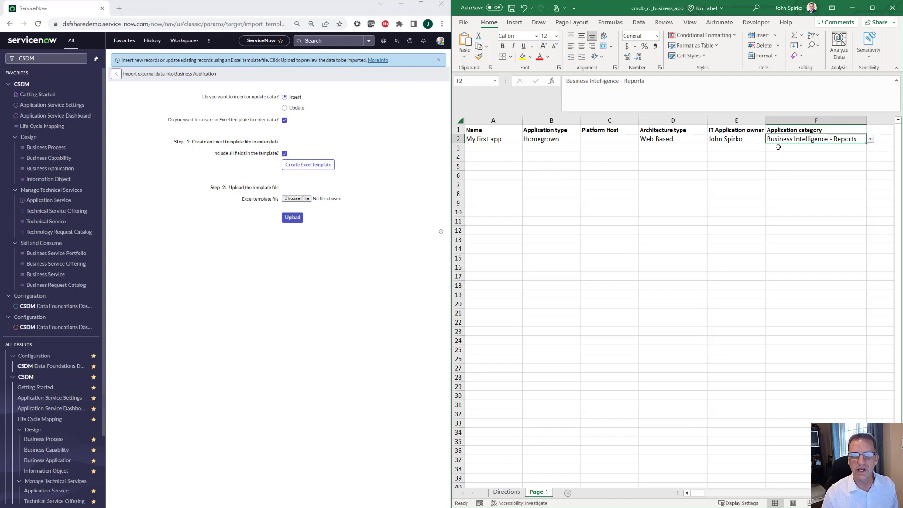
click(507, 492)
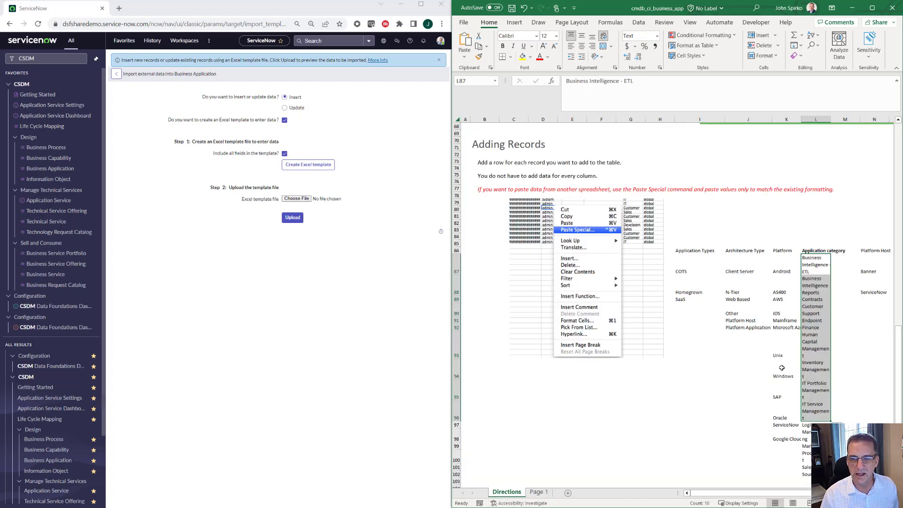
click(538, 492)
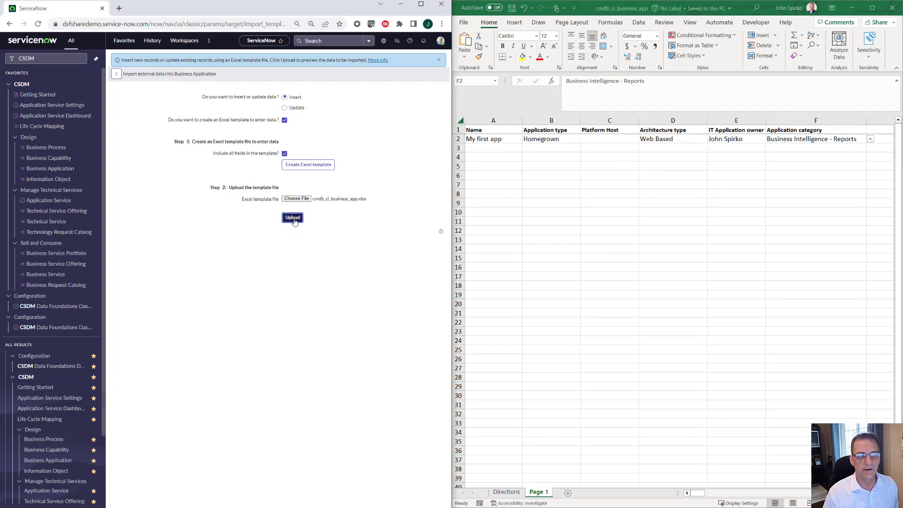
click(293, 217)
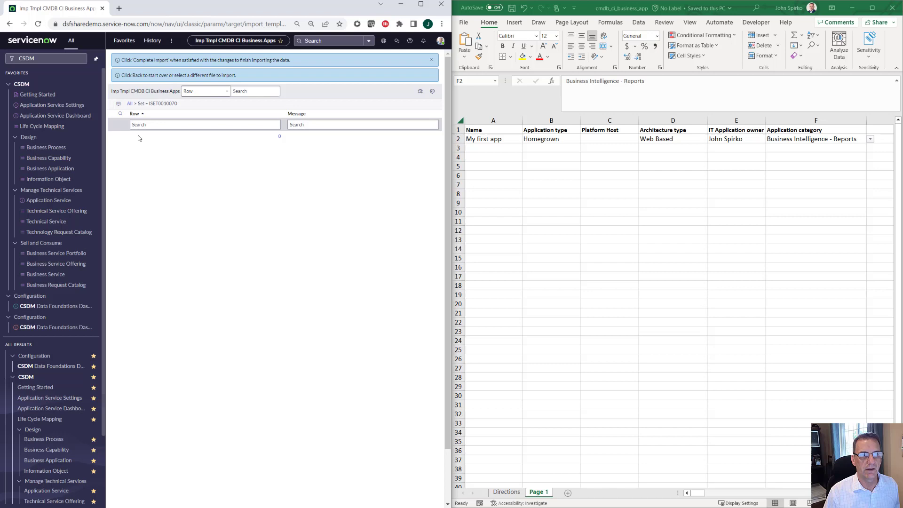
Preview the staged My first app row and complete its import
click(120, 137)
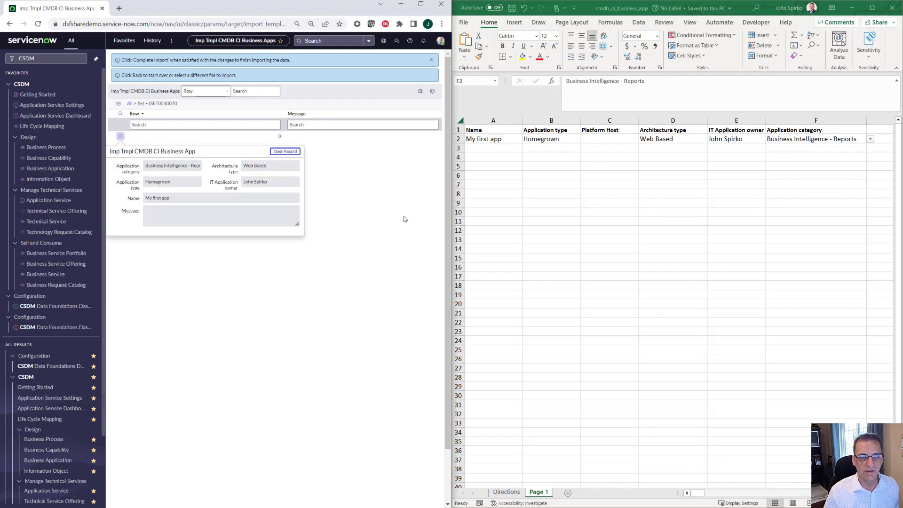
click(295, 153)
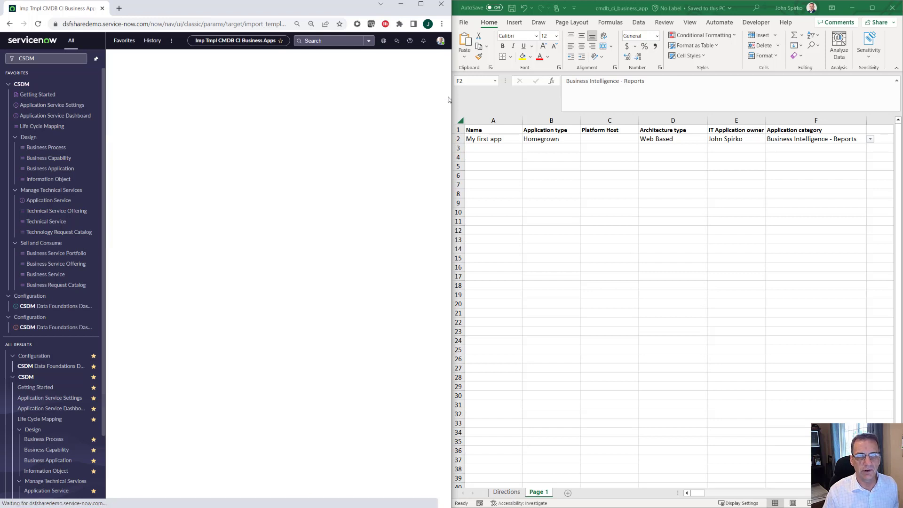
scroll(235, 289, down, 2)
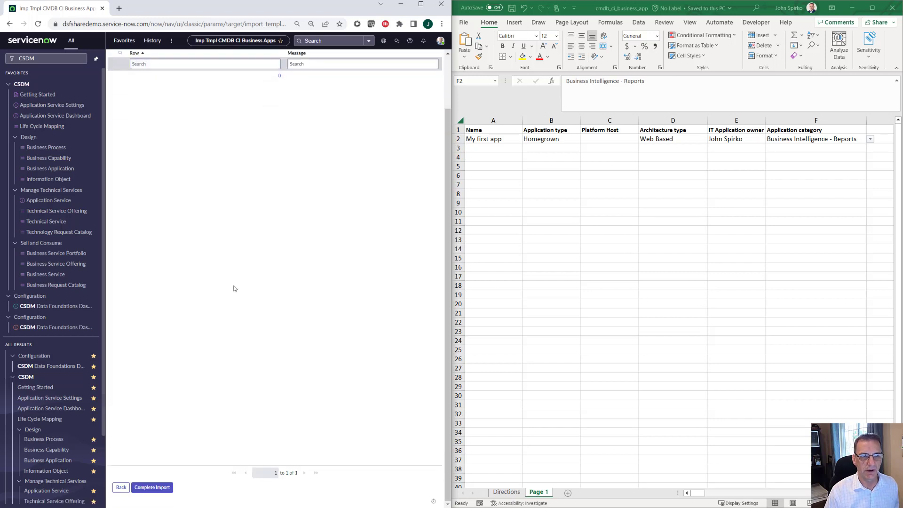
click(151, 488)
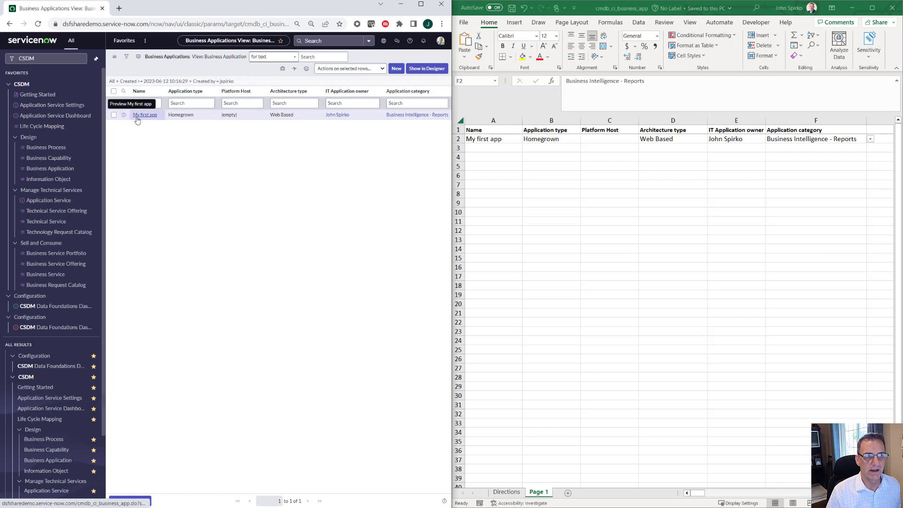
Open the My first app record and compare its Homegrown, Web Based values with the Excel row
click(144, 115)
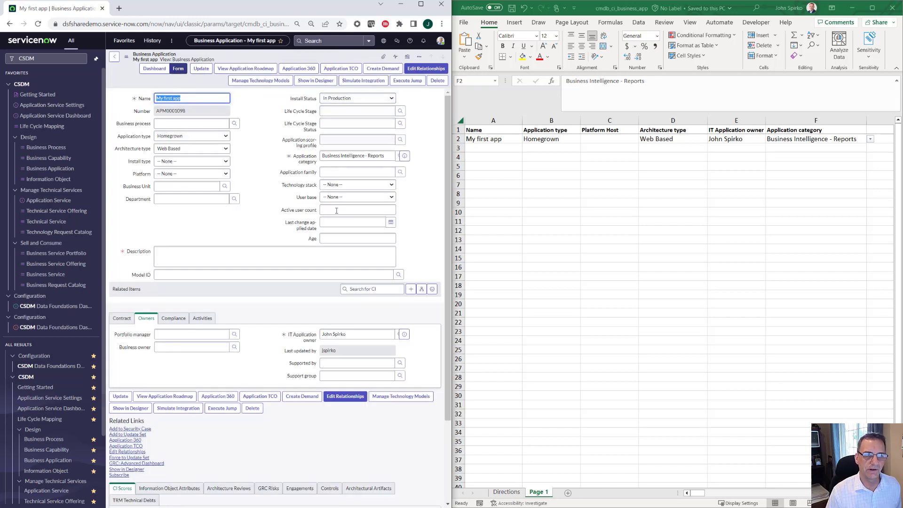
click(818, 139)
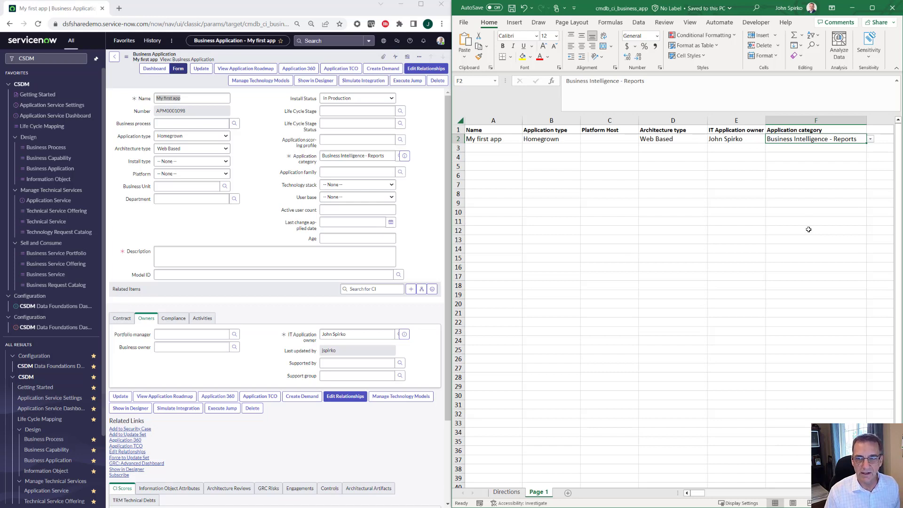
click(805, 121)
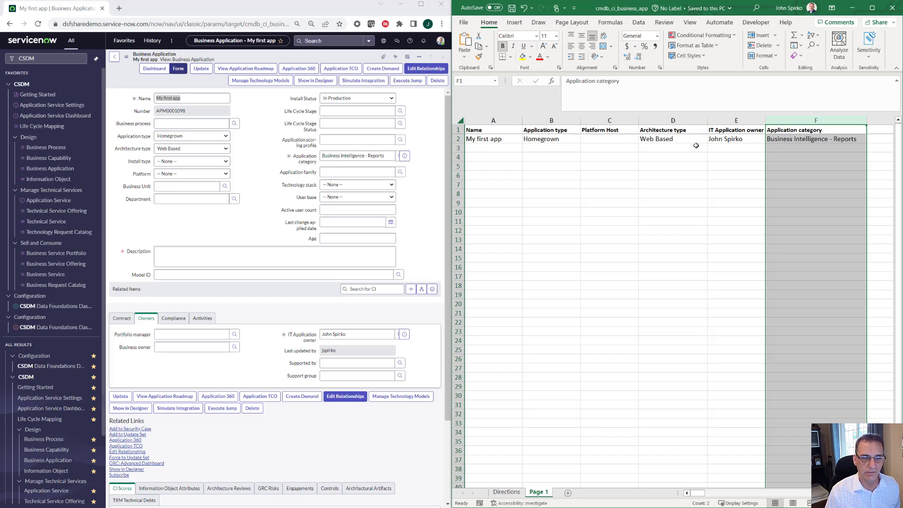
Add a 'My Second app' row in Excel with Application type Homegrown
click(550, 166)
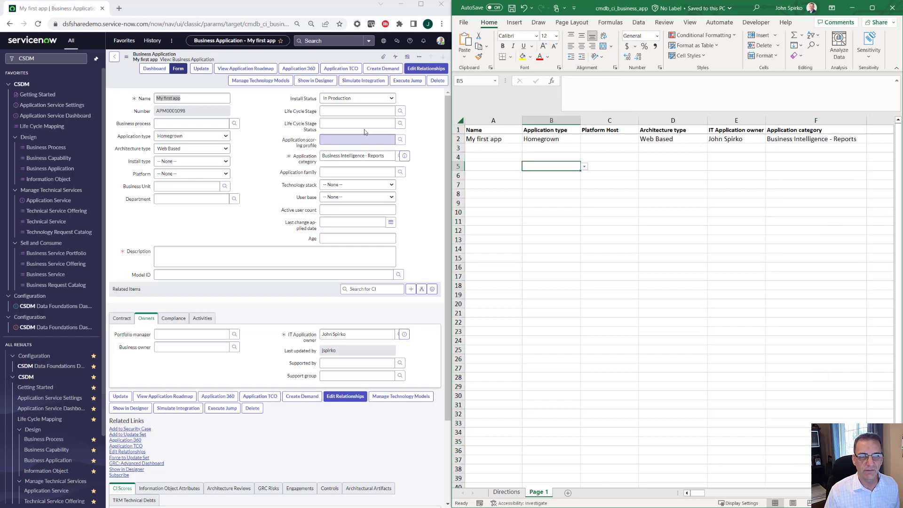
click(600, 149)
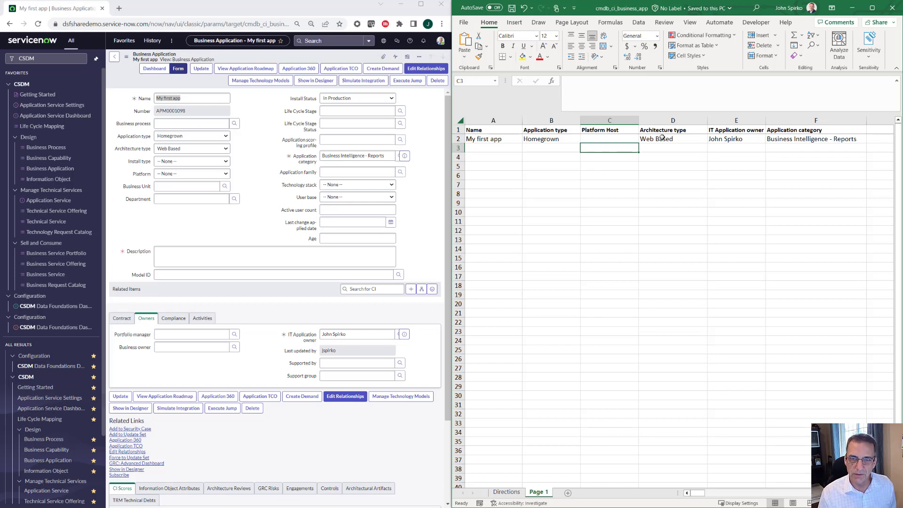
click(596, 141)
click(484, 146)
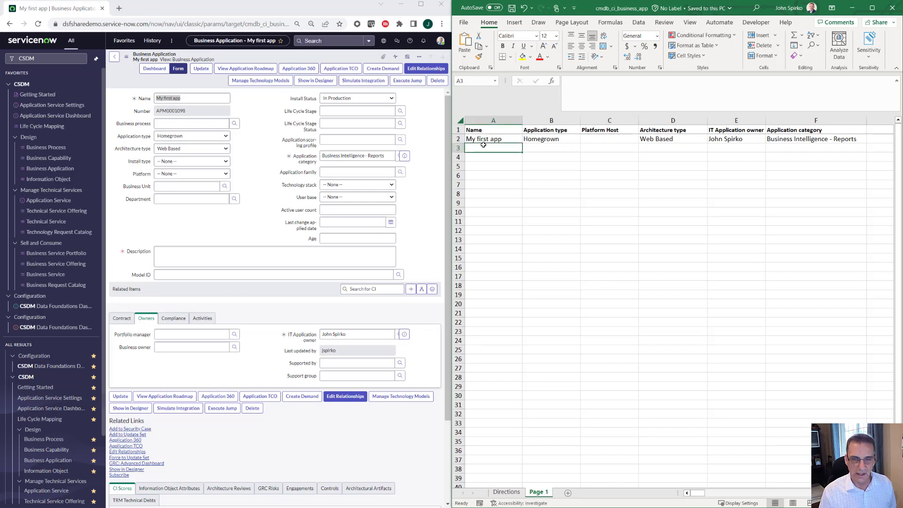
text(My Second app)
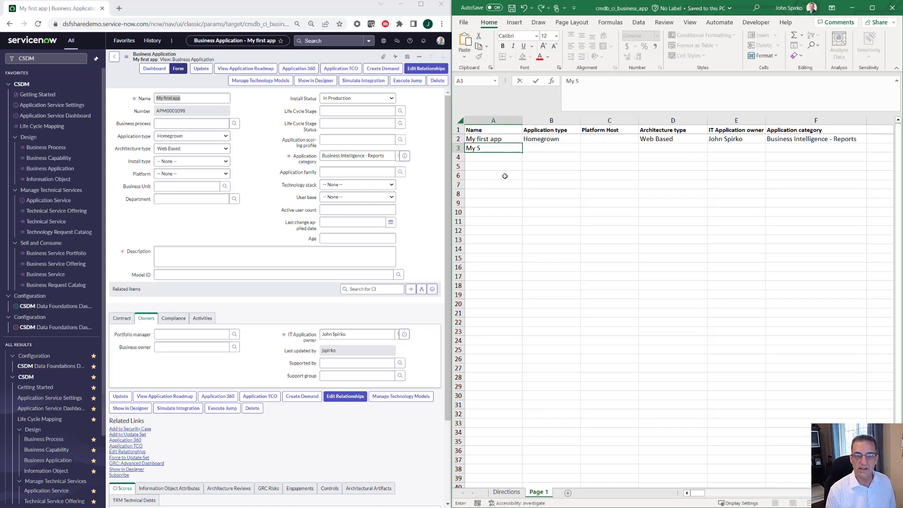
click(544, 147)
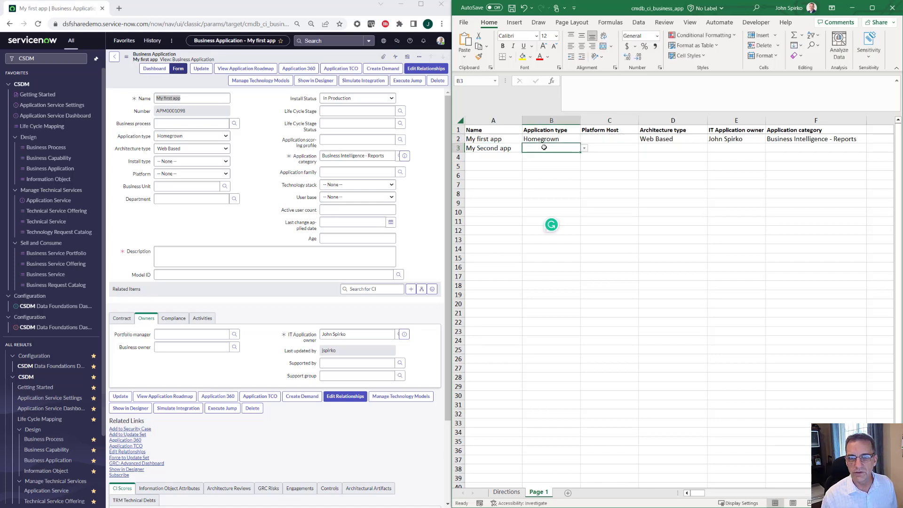
click(584, 149)
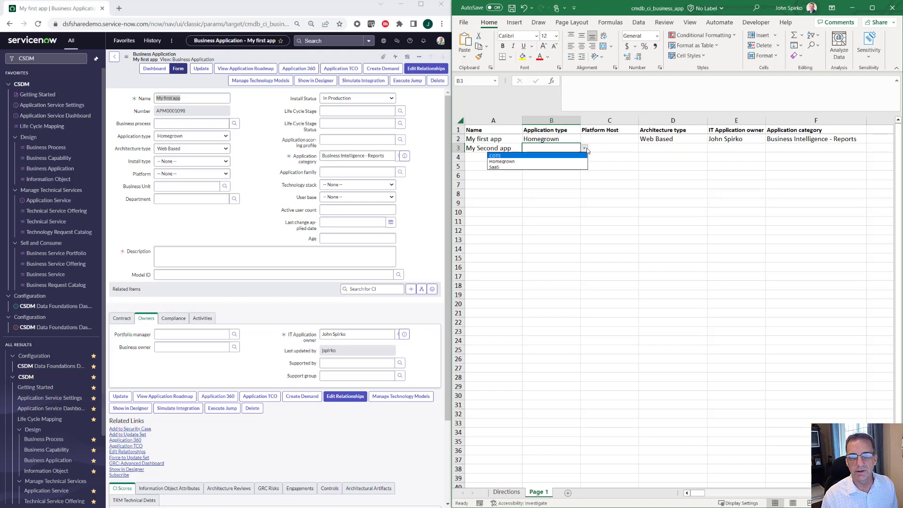
click(501, 162)
Set its architecture to Platform Application and copy row 2's owner and category into row 3
click(601, 148)
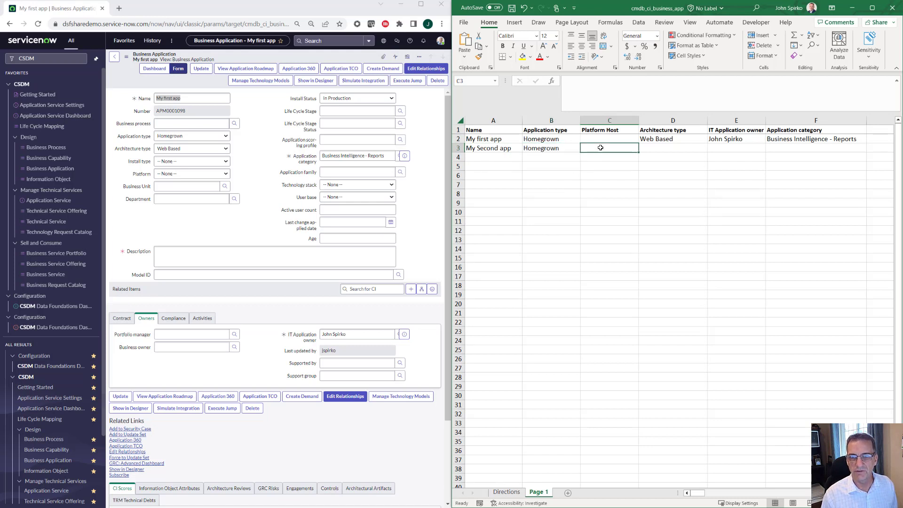
click(660, 149)
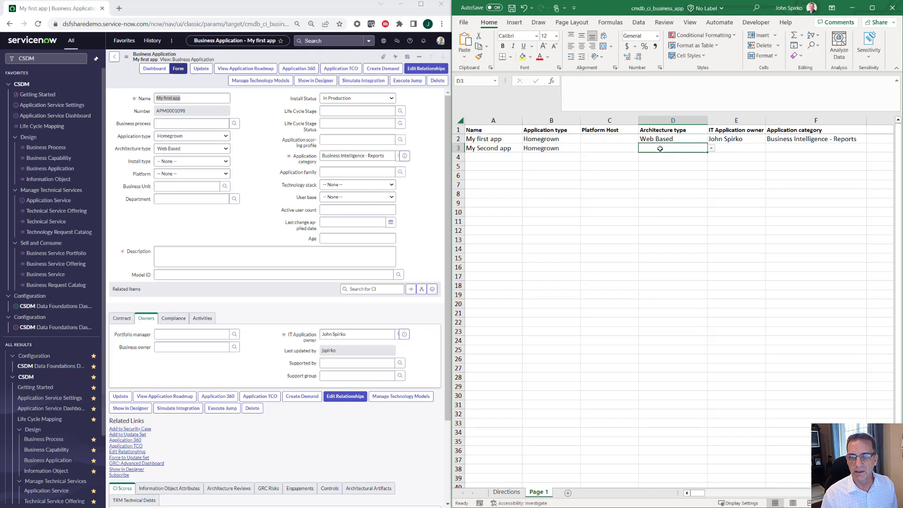
click(711, 149)
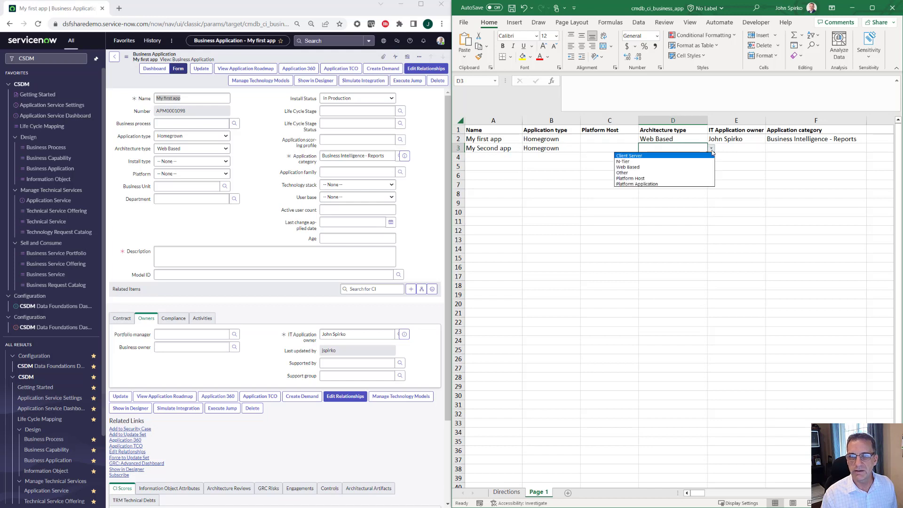
click(673, 184)
click(737, 151)
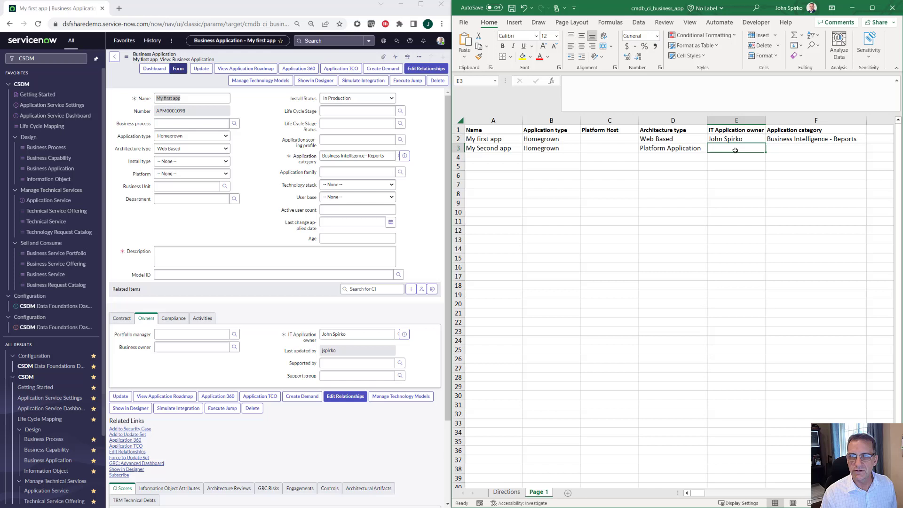
click(734, 141)
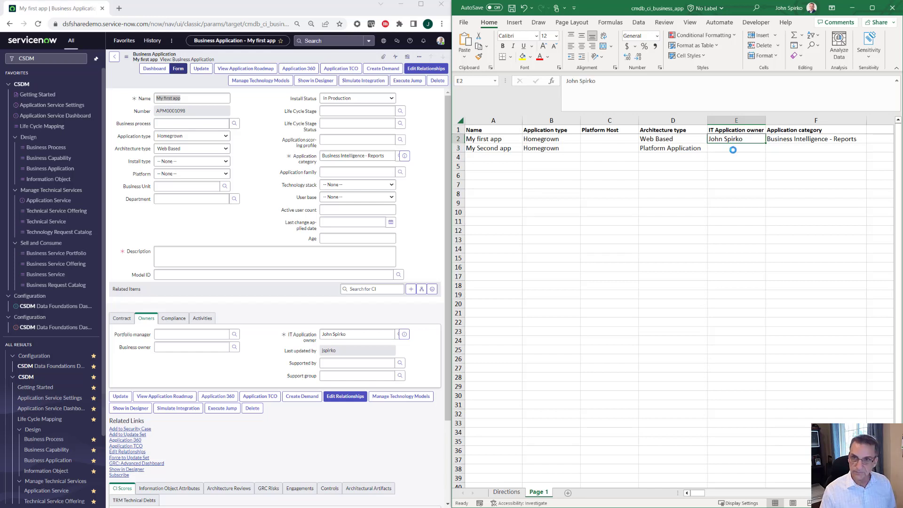
key(ctrl+c)
key(ctrl+v)
click(776, 212)
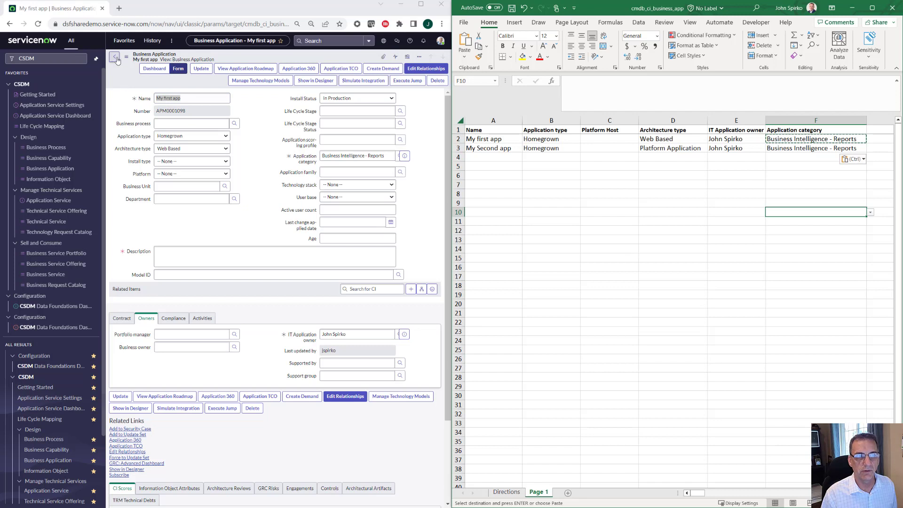
Return to the Business Applications list and start a new import from the Name column menu
click(236, 216)
key(alt+Left)
right_click(158, 92)
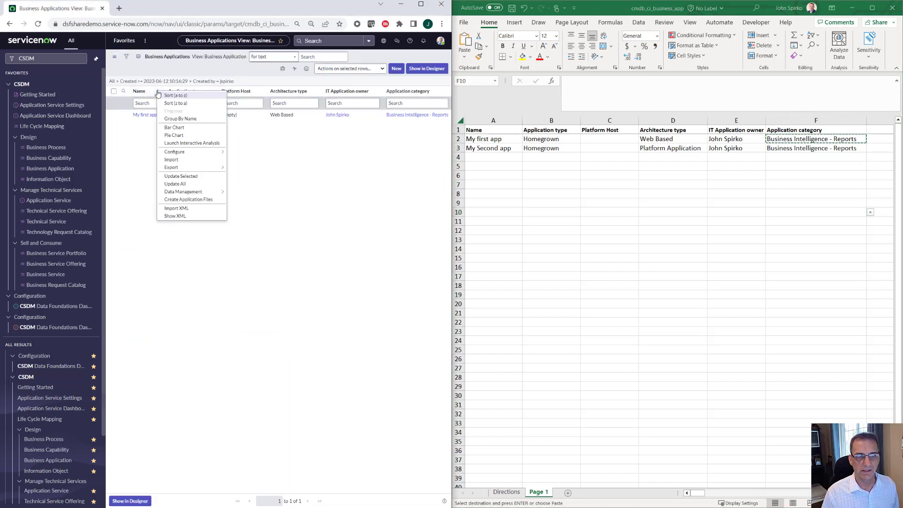
click(171, 159)
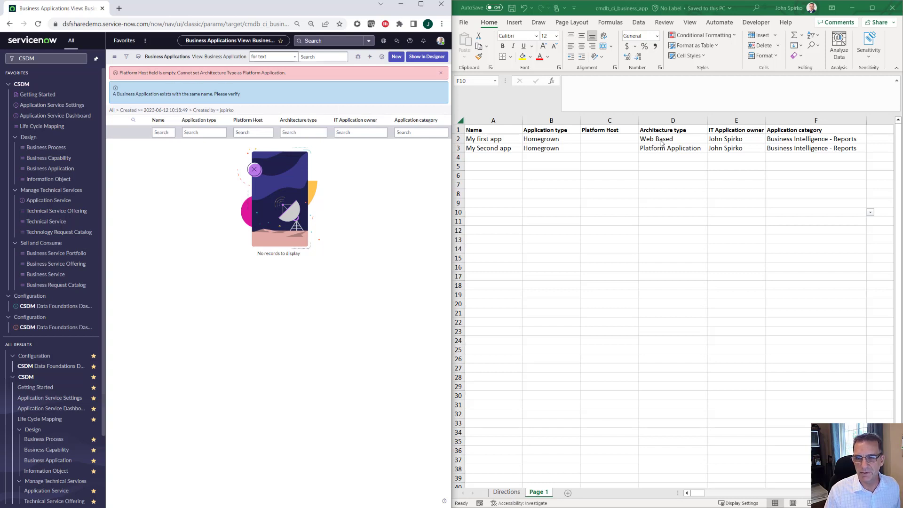
Enter ServiceNow as My Second app's Platform Host in cell C3, then go back to the import page
click(607, 150)
click(604, 148)
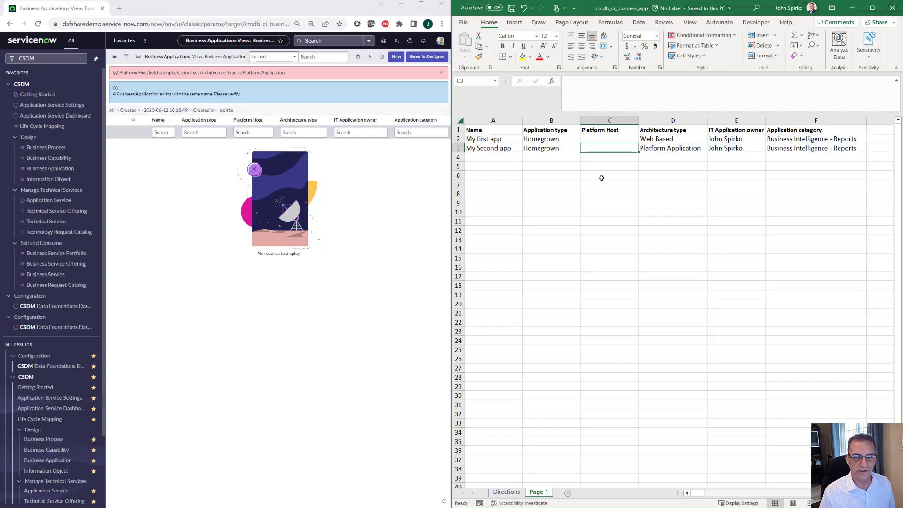
double_click(595, 148)
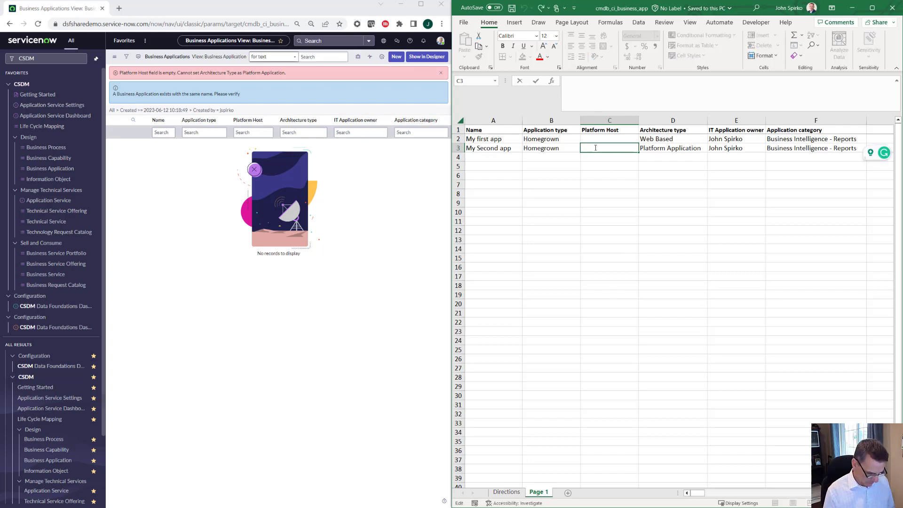
text(ServiceNow)
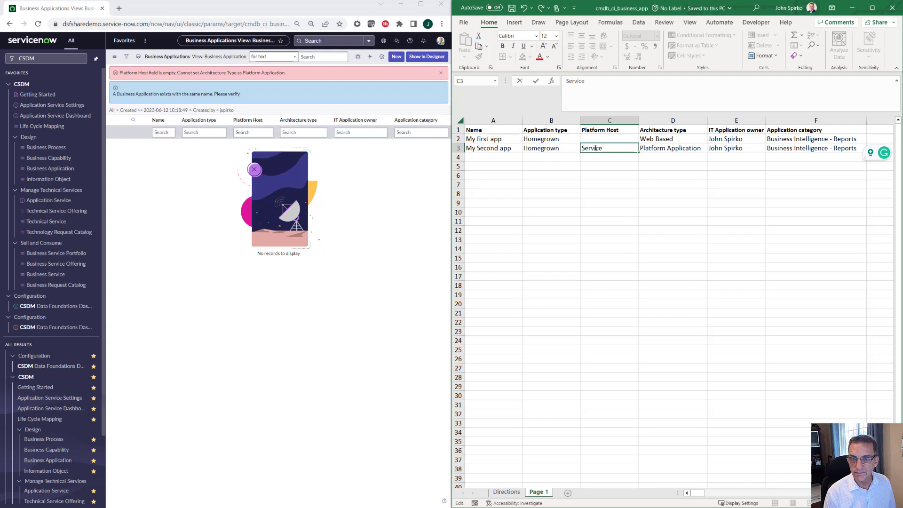
click(598, 191)
click(509, 11)
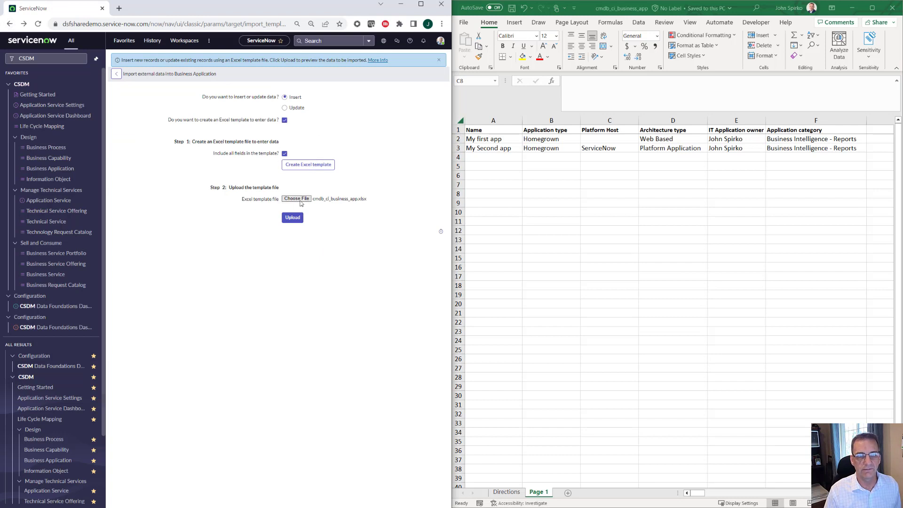
Upload the corrected template and complete the import of My Second app
click(292, 218)
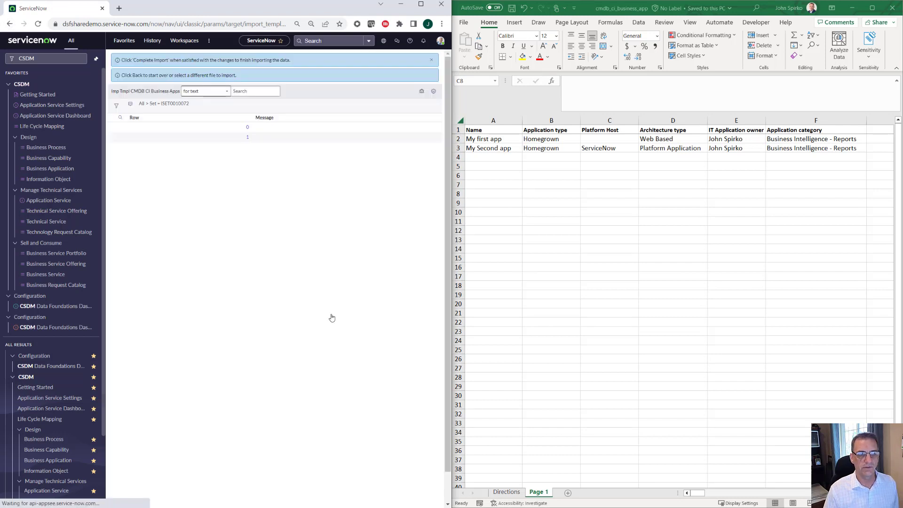
scroll(289, 307, down, 2)
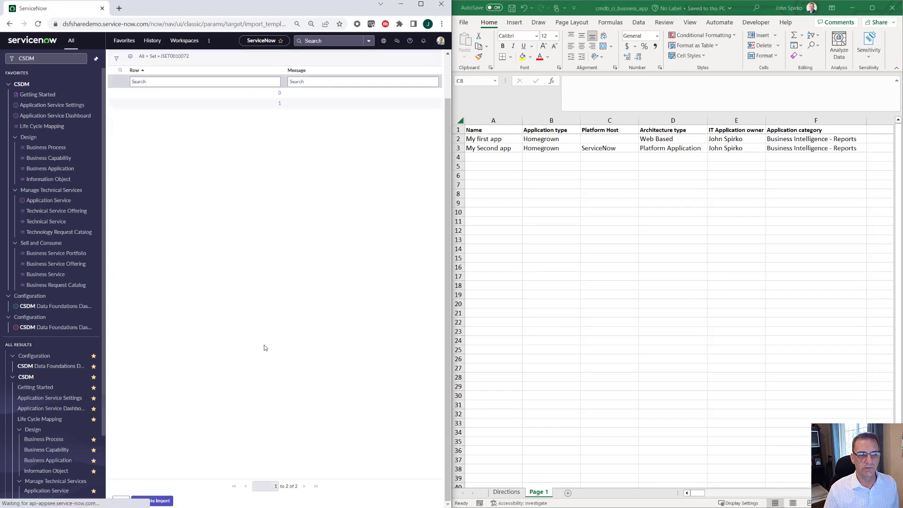
click(152, 501)
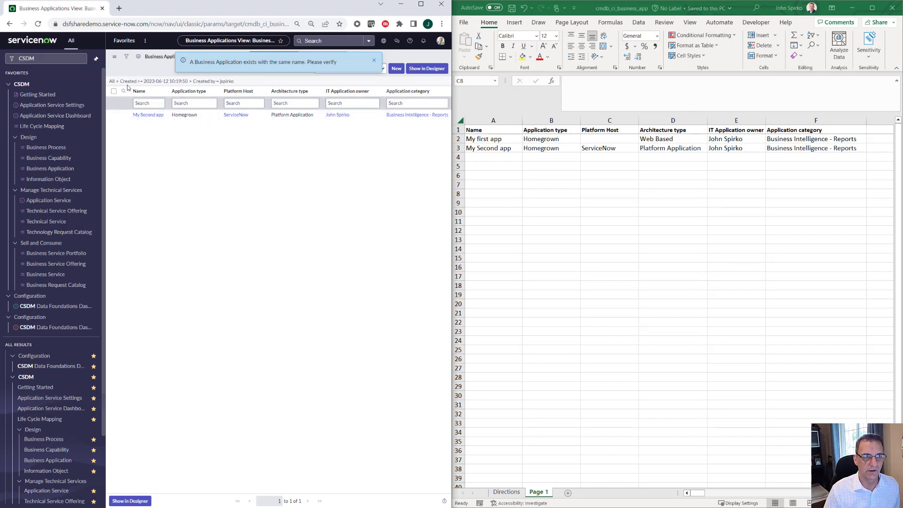
Remove the Created filter with the All breadcrumb to list every business application
click(112, 82)
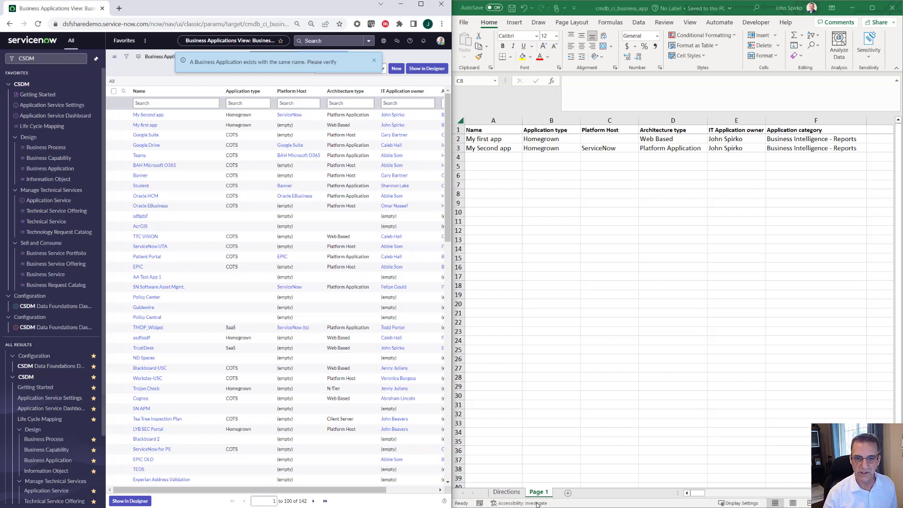
click(508, 492)
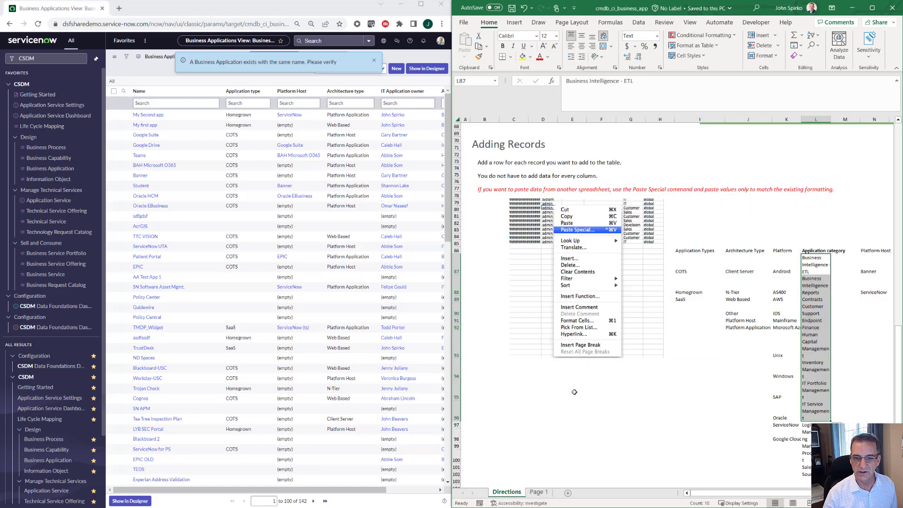
drag(816, 251, 823, 412)
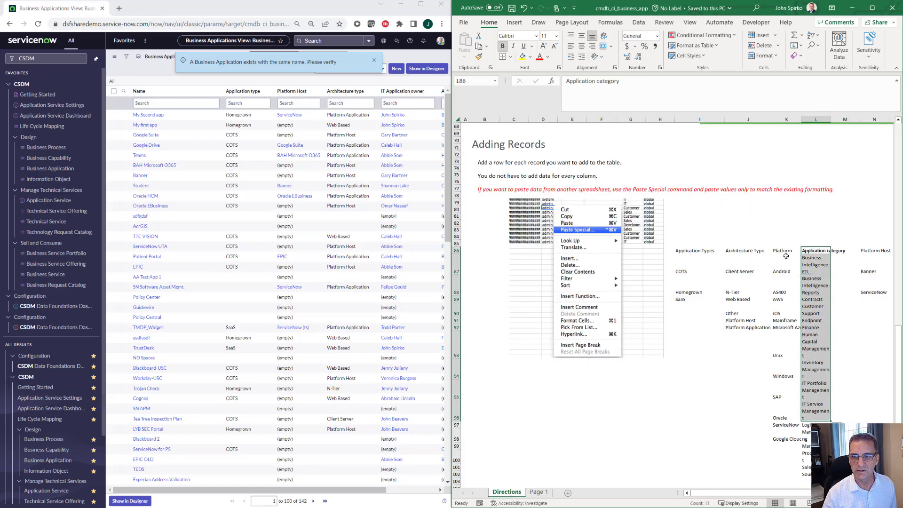
drag(783, 272, 793, 417)
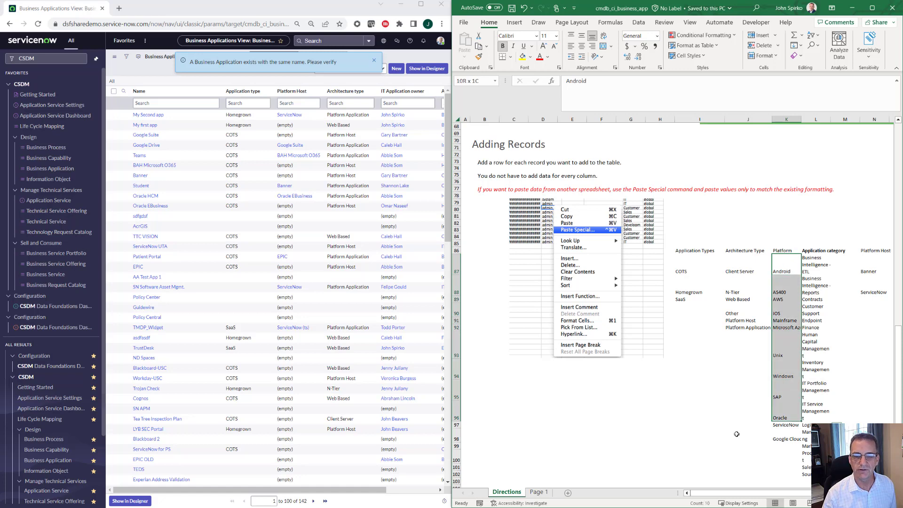
click(537, 492)
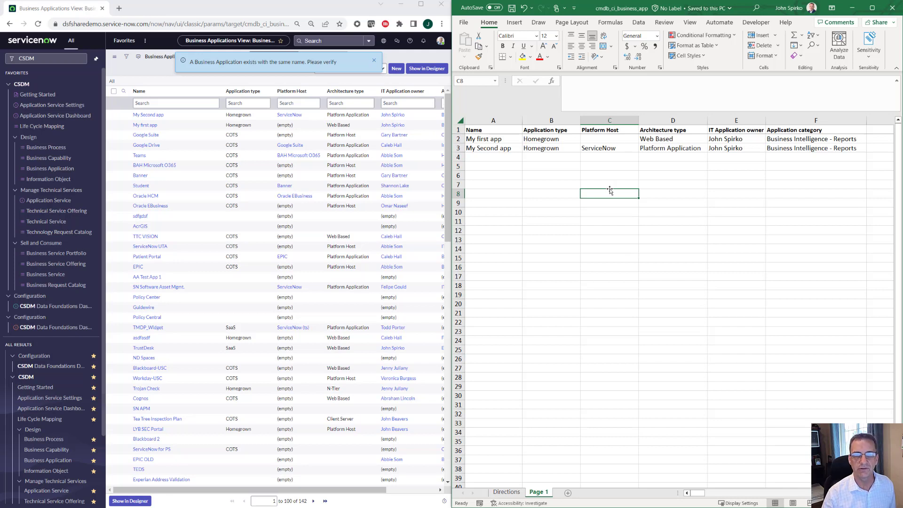
key(Right)
key(Right)
key(Down)
key(Down)
key(Down)
key(Down)
key(Down)
key(Down)
key(Down)
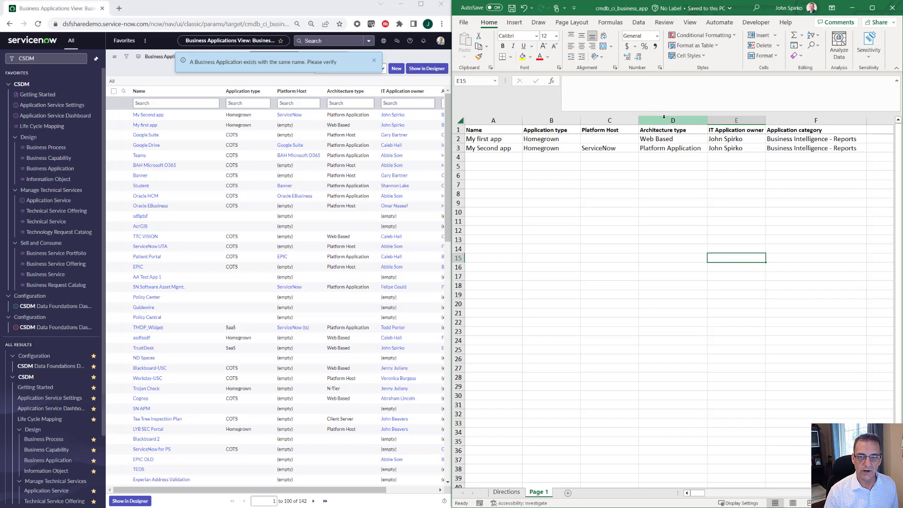
click(737, 148)
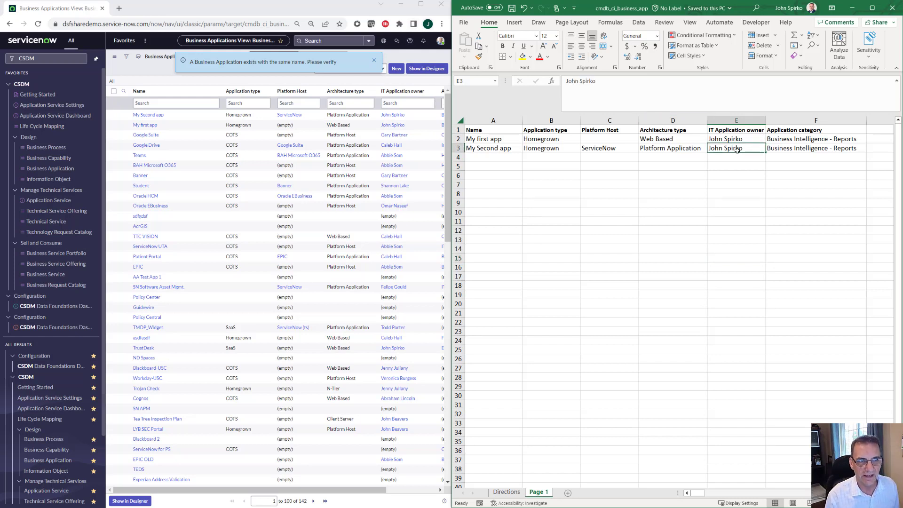
Maximize the browser and open Data Certification > Tasks > All Tasks via a 'Data cer' navigator search
click(421, 4)
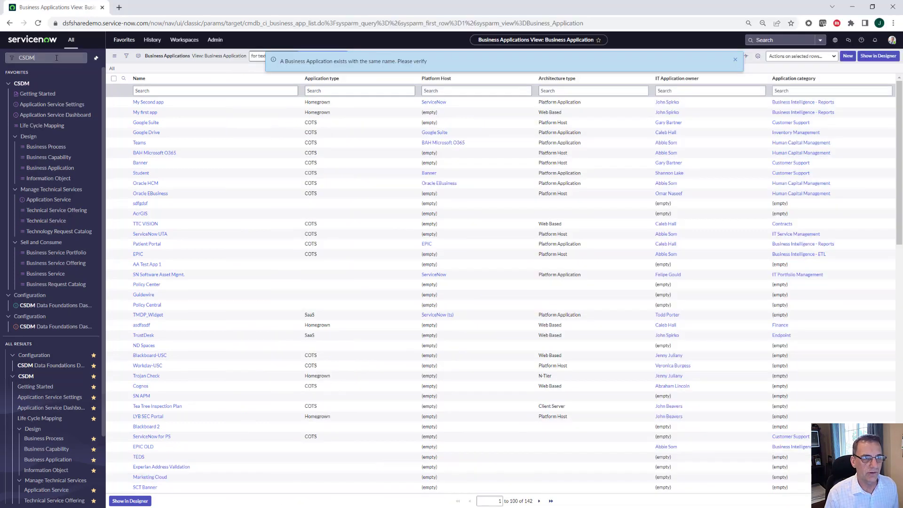
click(57, 58)
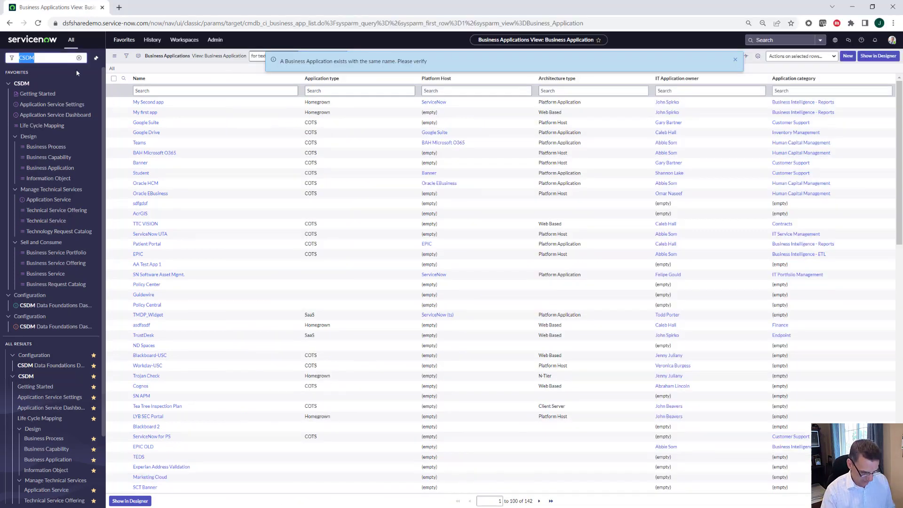
text(Data )
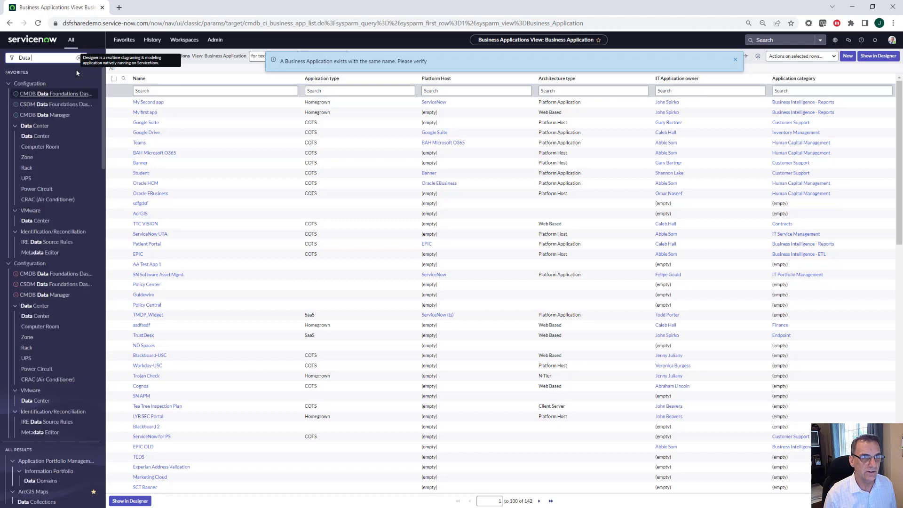
text(cer)
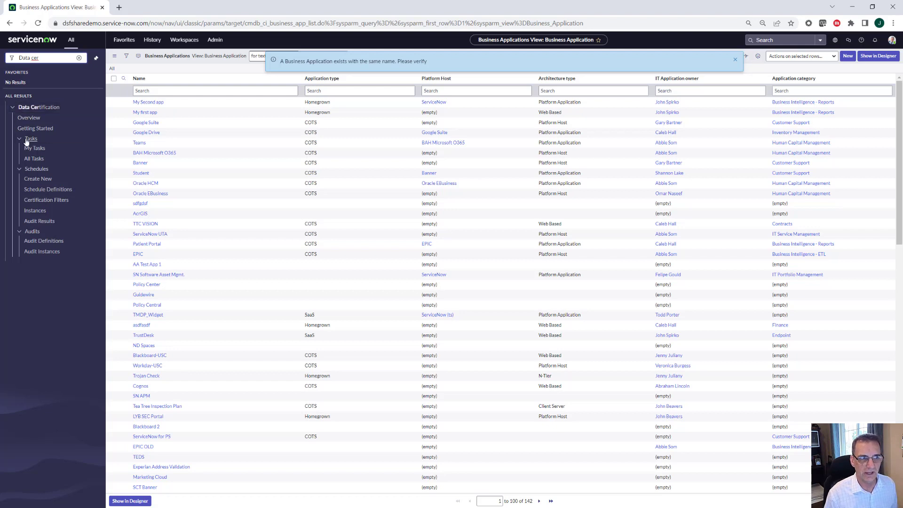
click(32, 160)
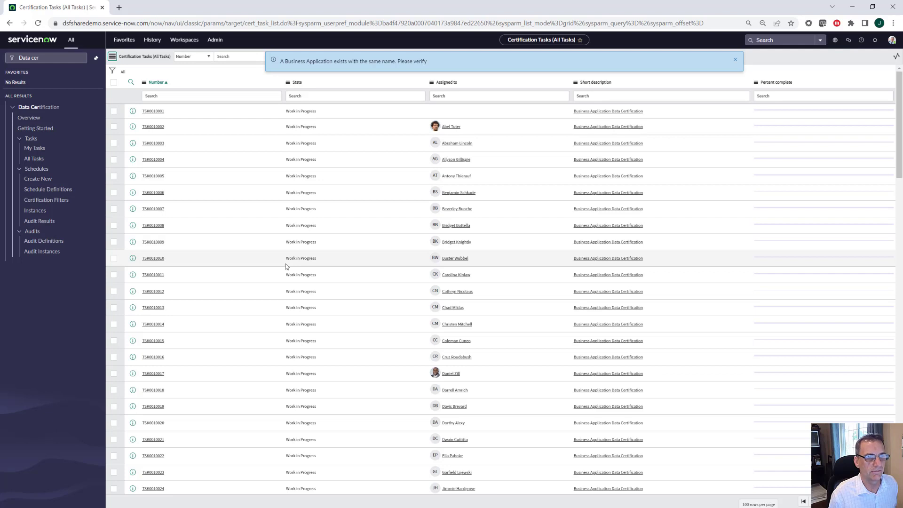
Open the Business Application Certification On Demand schedule definition, assigning it_application_owner 10 days to complete
click(32, 190)
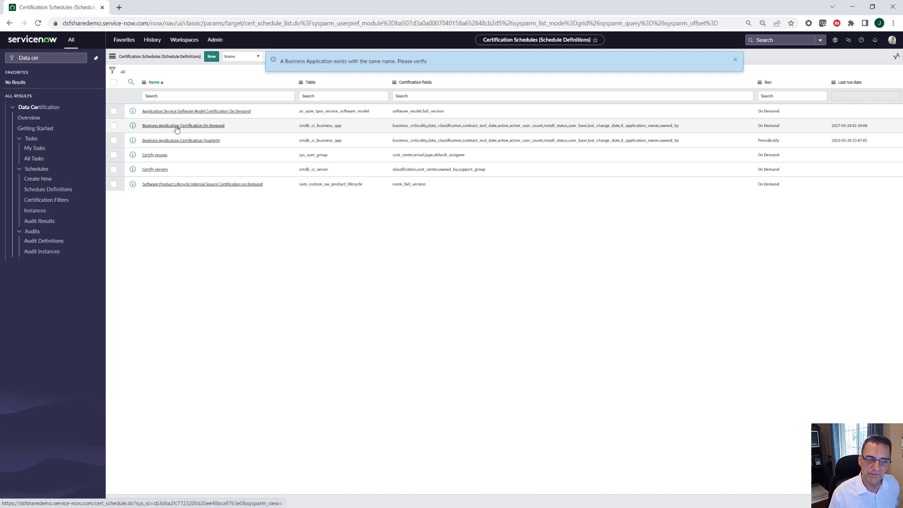
click(177, 127)
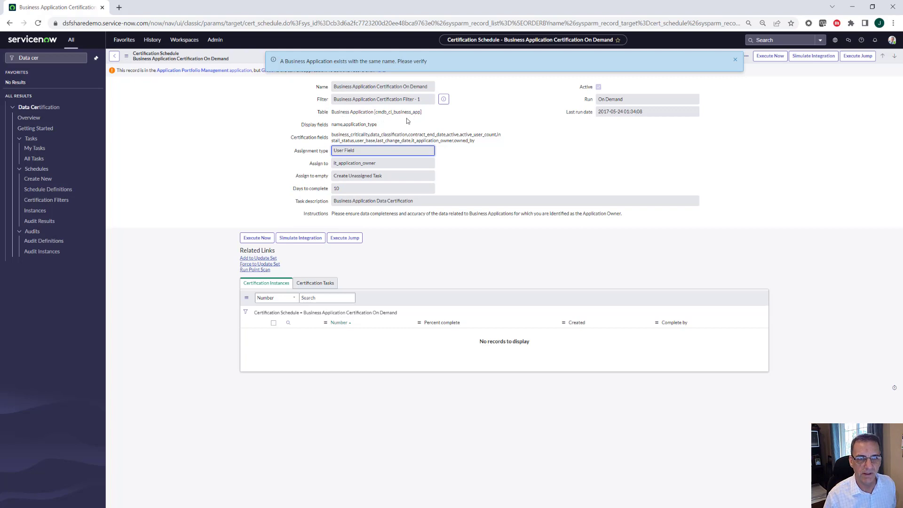
Close the duplicate-name info banner and replace the navigator filter text with 'CSD'
drag(332, 134, 493, 146)
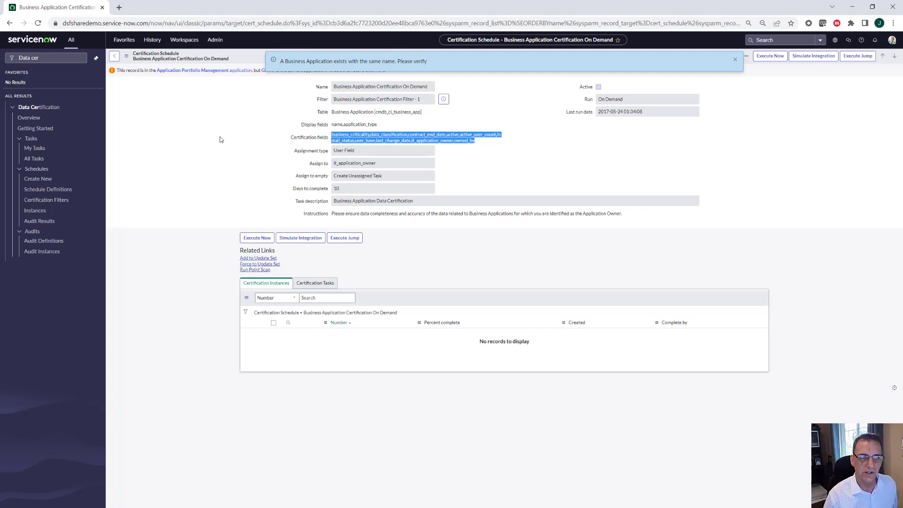
click(735, 60)
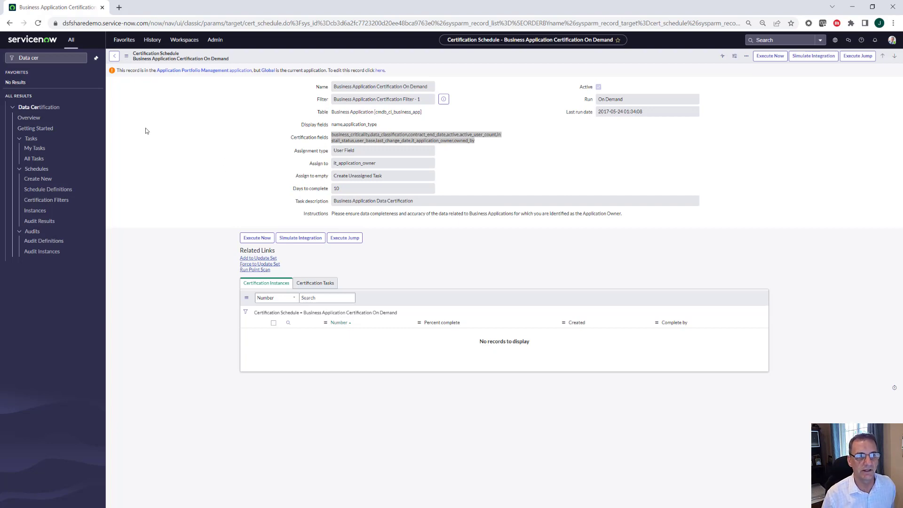
click(52, 60)
drag(52, 60, 7, 57)
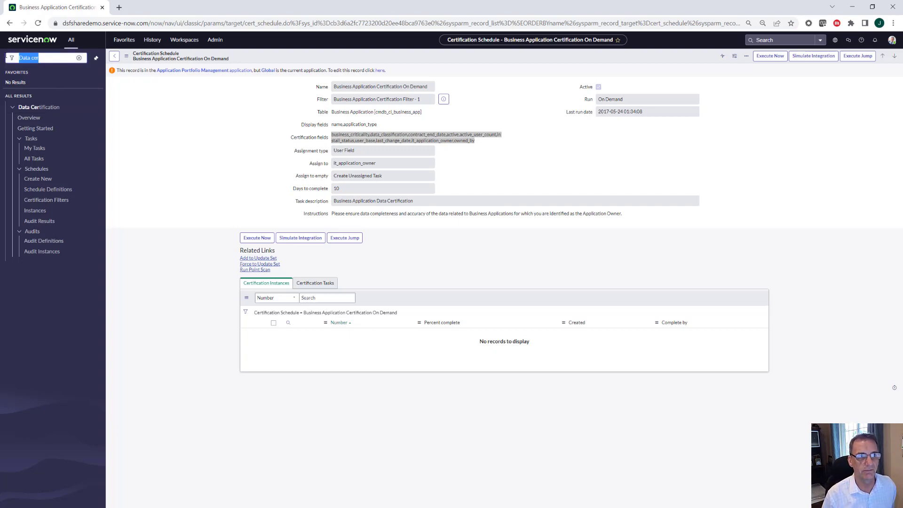
text(CSD)
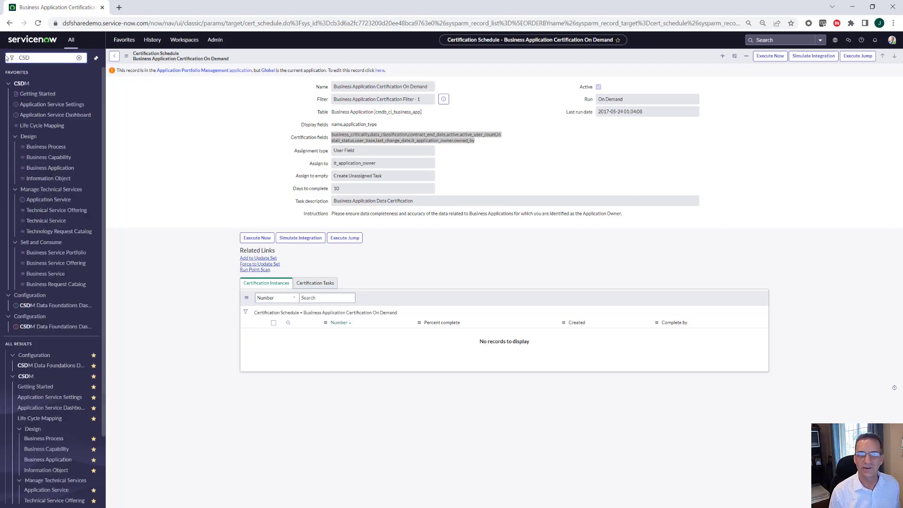